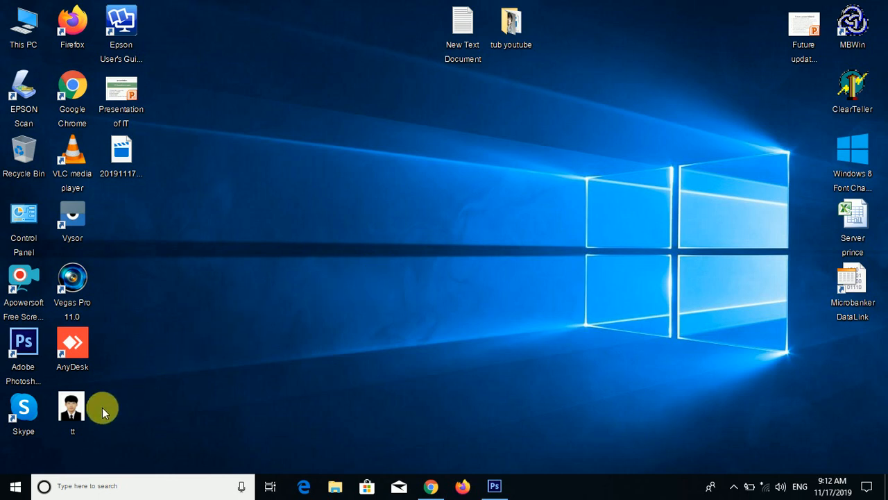
click(66, 412)
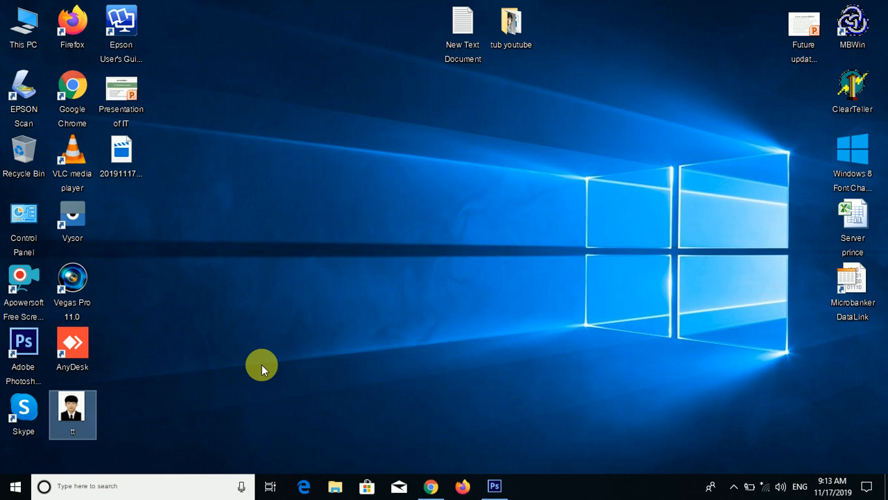
right_click(194, 253)
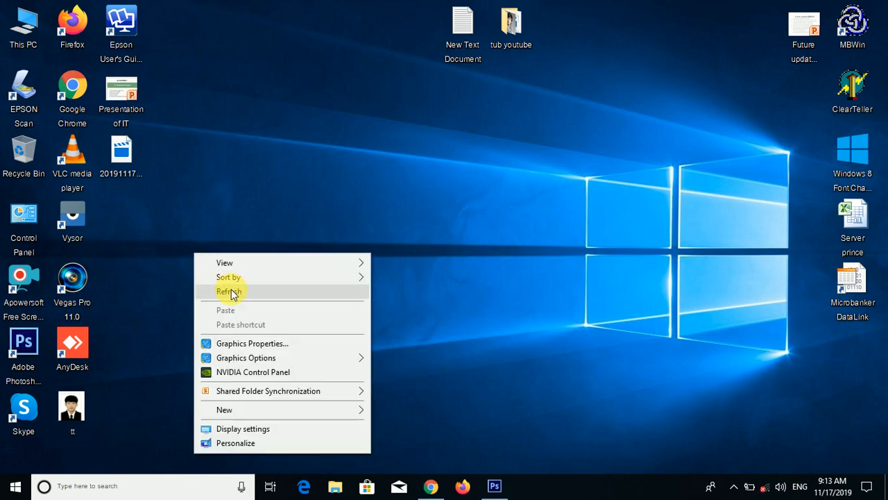
click(231, 290)
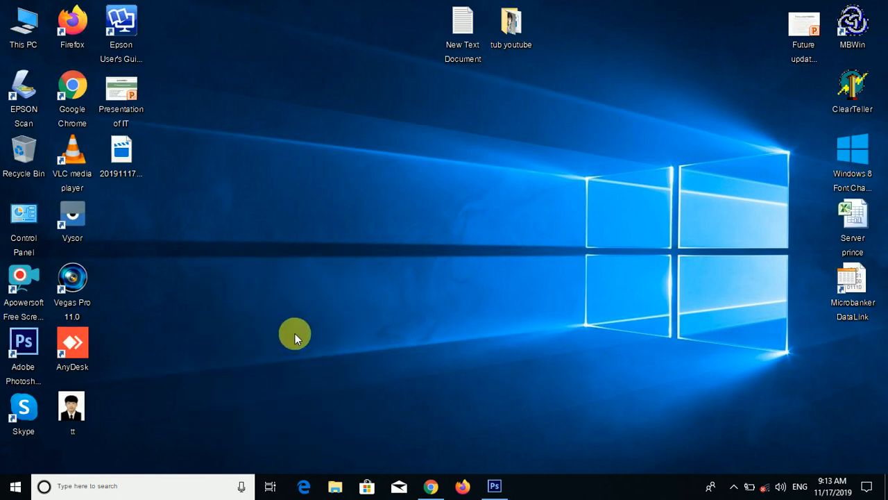
- Open the tt photo from the desktop in Photoshop and switch to the Move tool
mouse_move(73, 411)
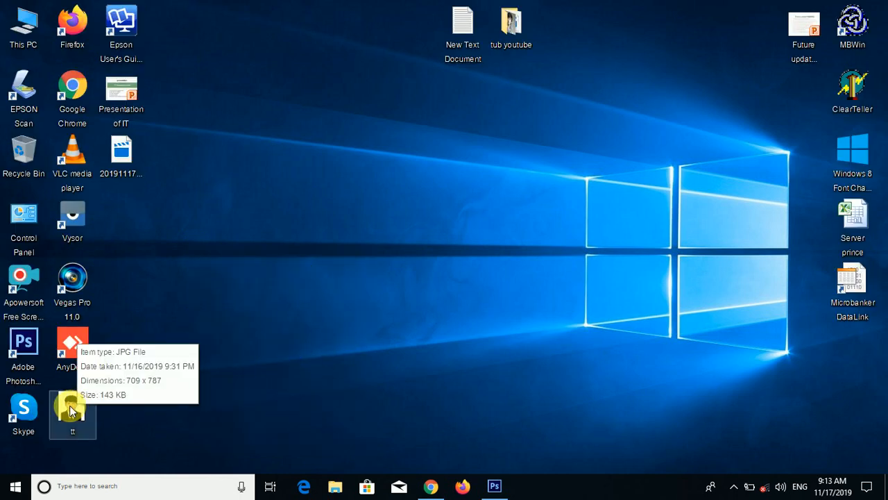
drag(62, 419, 314, 278)
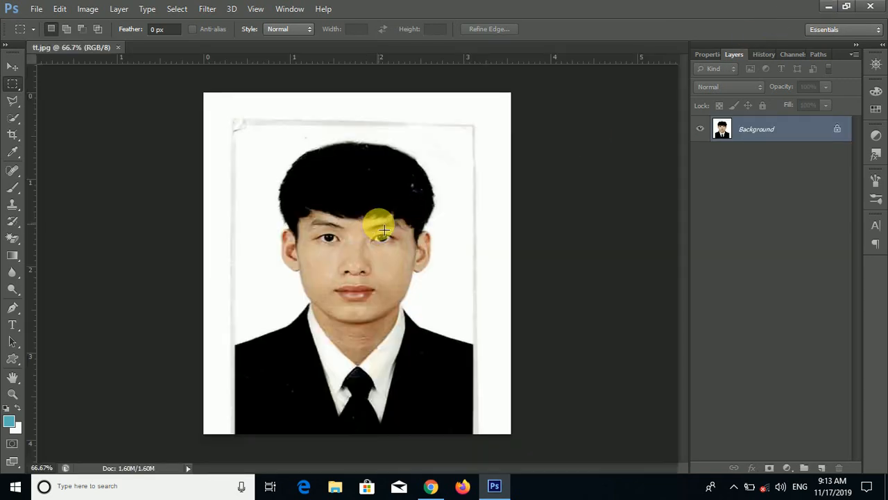
click(12, 66)
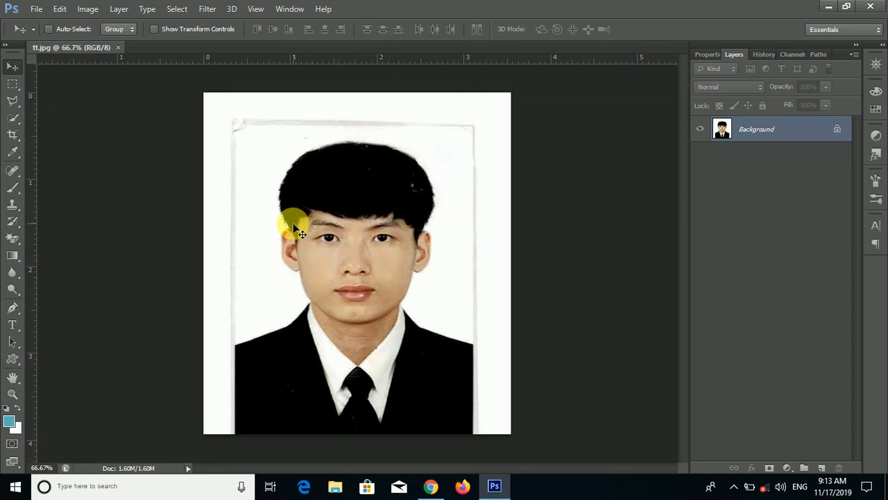
- Create a new document 450 mm wide and 600 mm high at 200 pixels/inch resolution
click(33, 14)
click(74, 22)
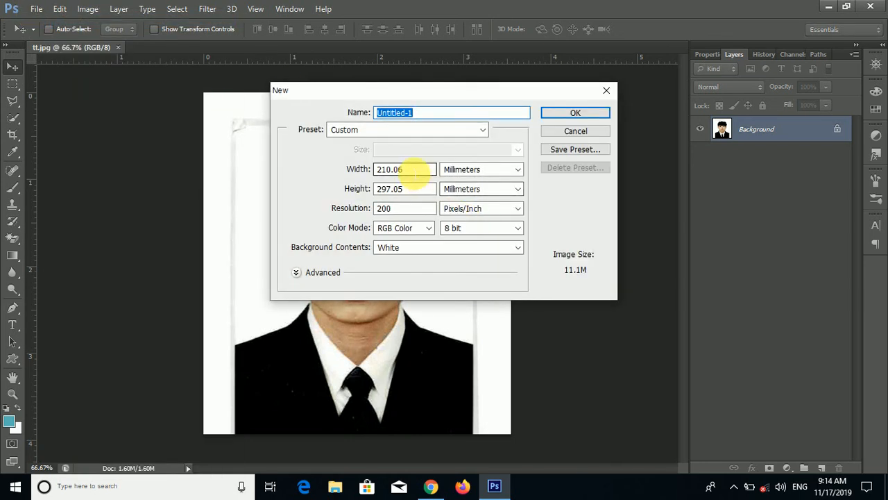
drag(415, 174, 214, 181)
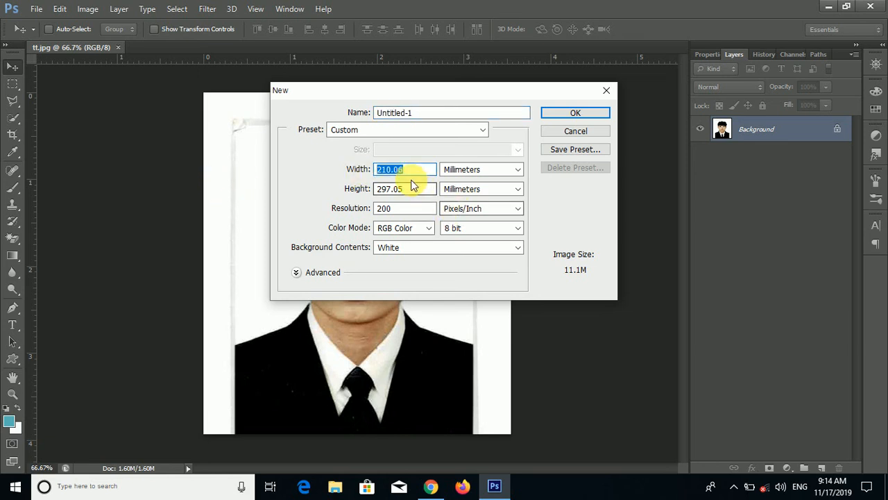
click(421, 194)
drag(421, 194, 253, 197)
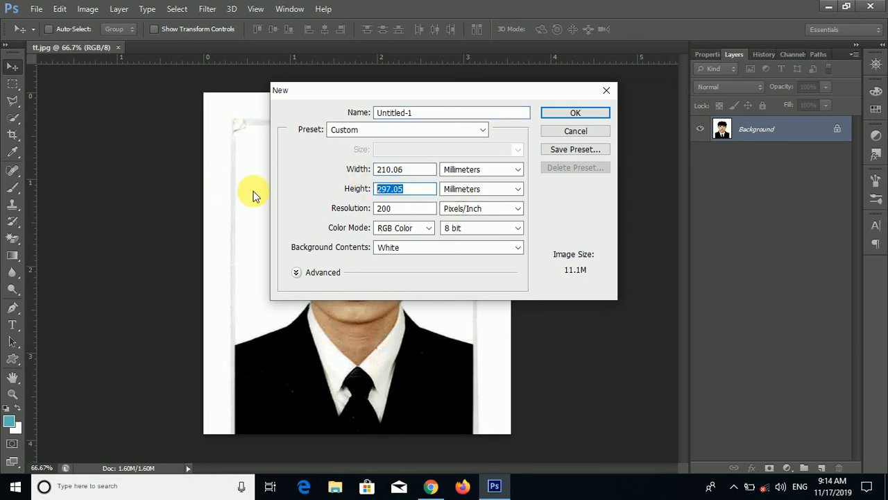
text(600)
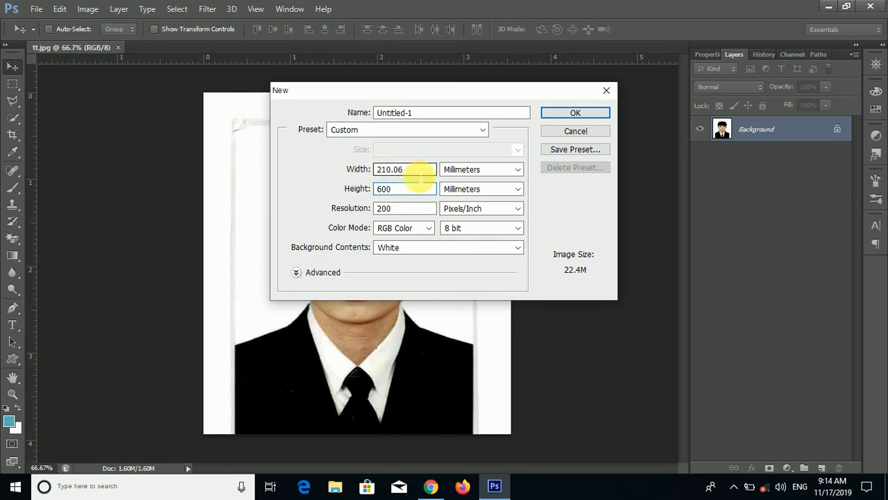
drag(420, 176, 332, 182)
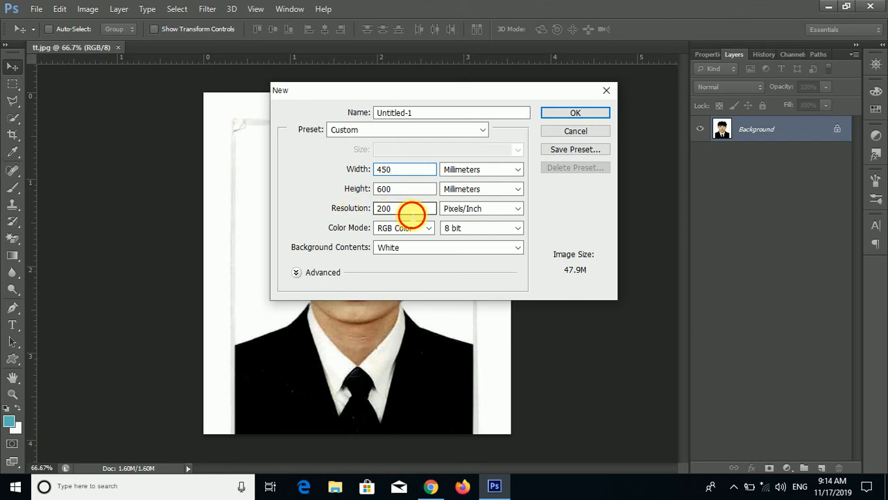
drag(410, 213, 327, 224)
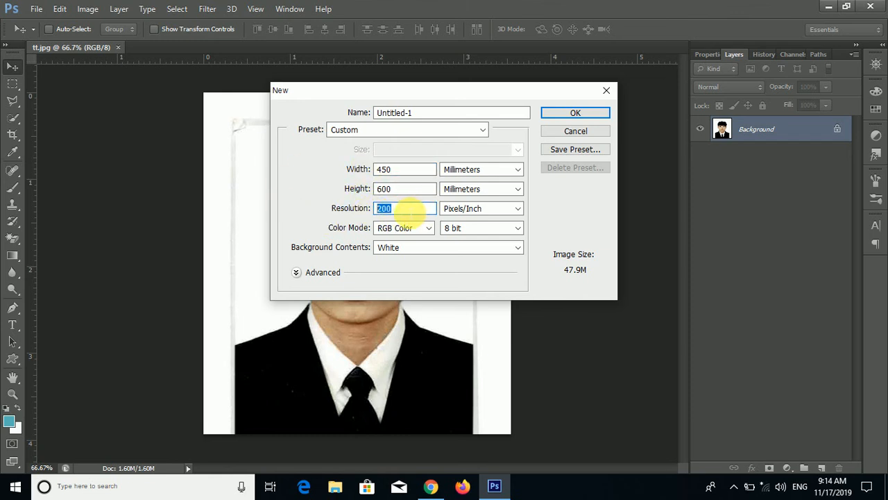
double_click(384, 210)
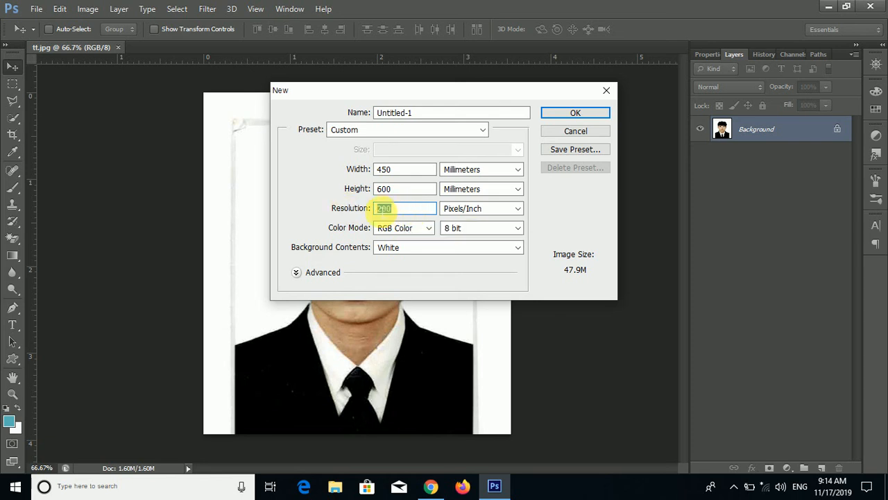
click(405, 210)
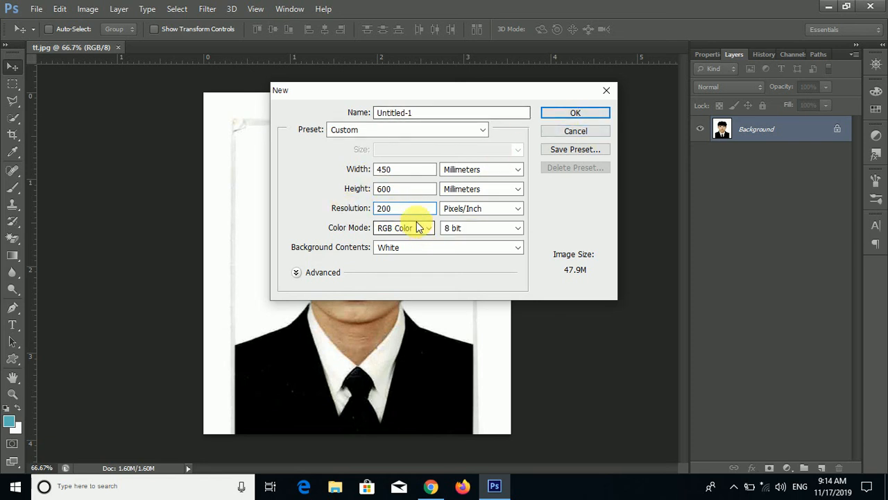
click(559, 114)
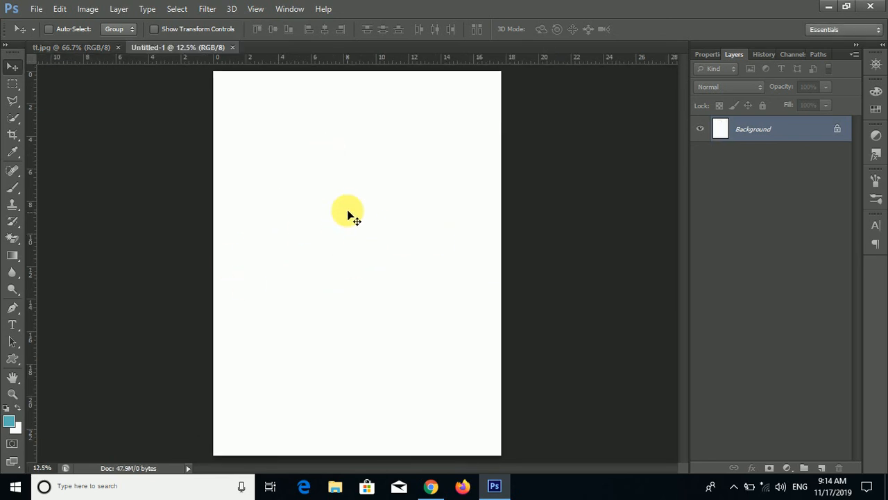
- Erase the white background around the portrait in tt.jpg with the Magic Eraser Tool
click(75, 50)
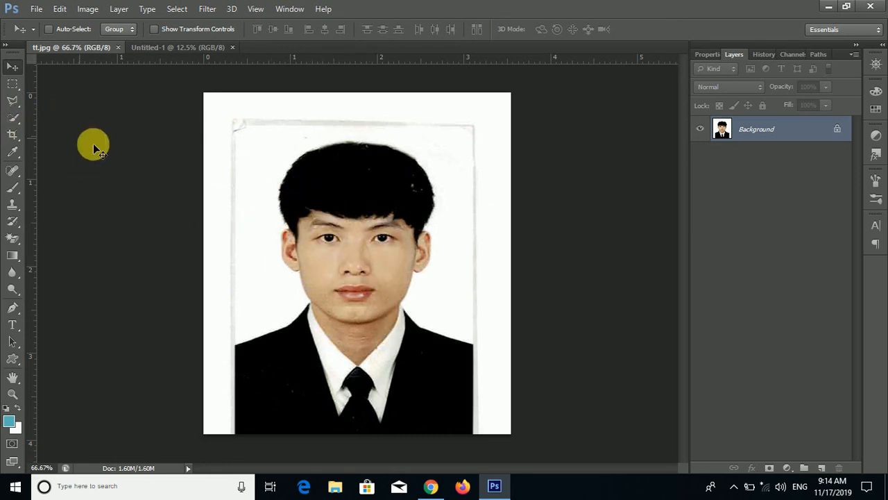
click(16, 242)
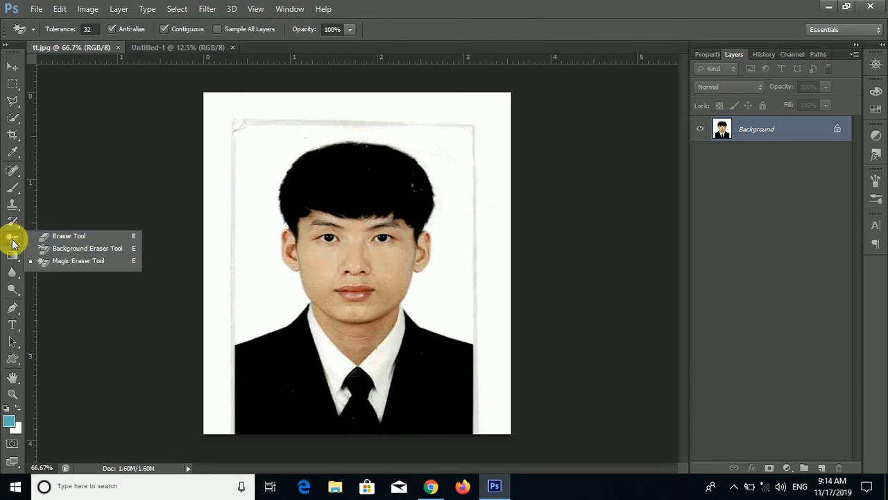
click(64, 261)
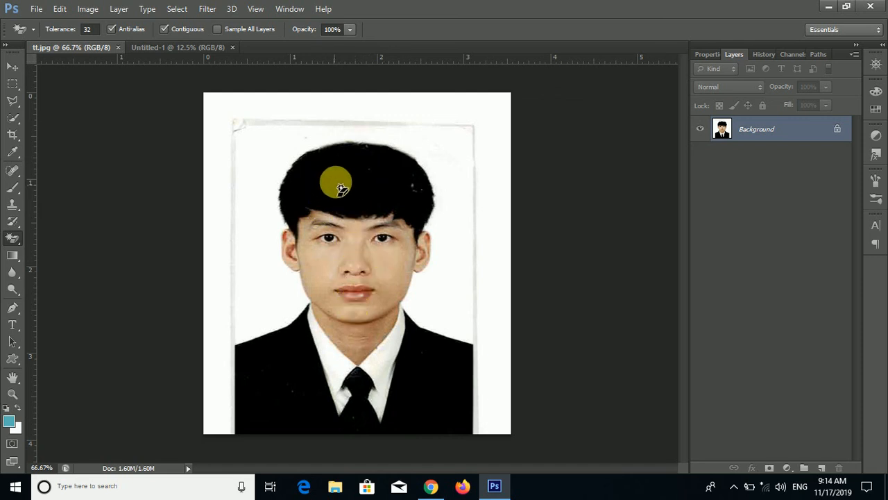
click(251, 132)
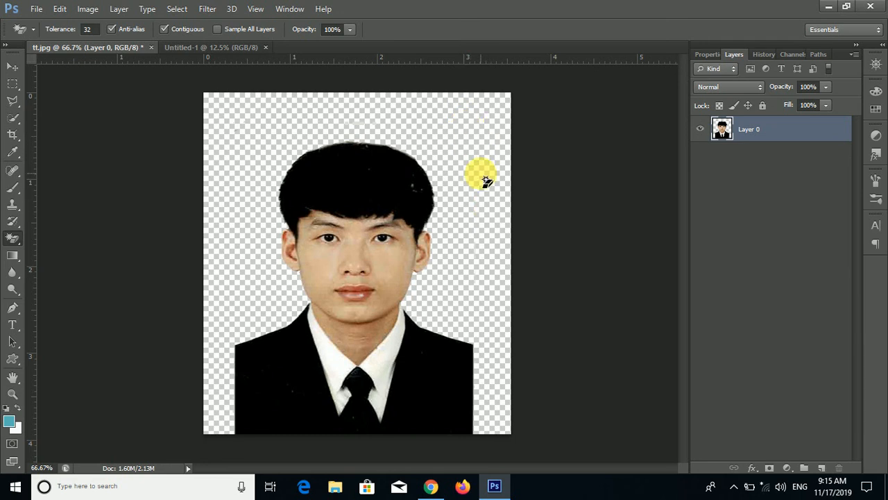
- Move the cut-out portrait into the new Untitled-1 document
click(11, 70)
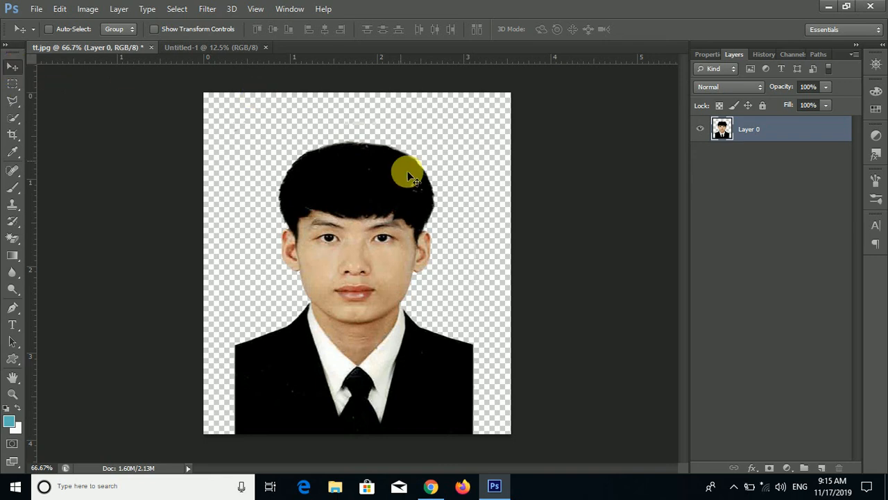
drag(371, 279, 445, 264)
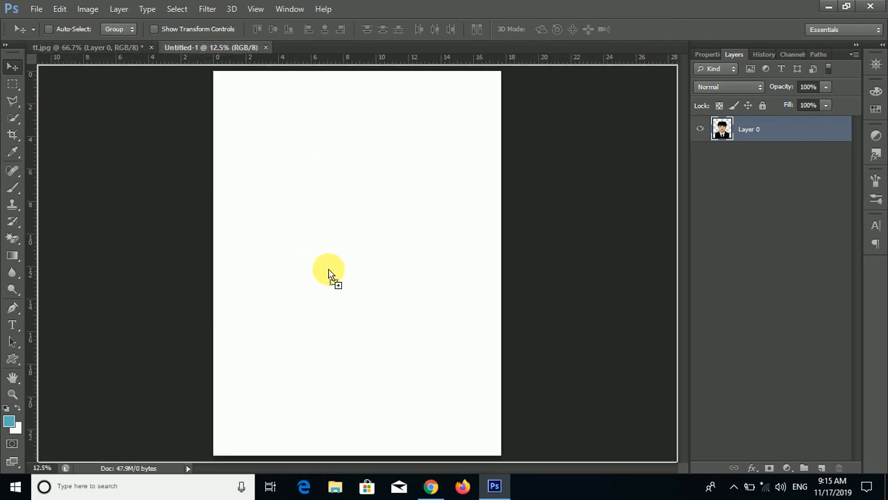
drag(329, 274, 353, 291)
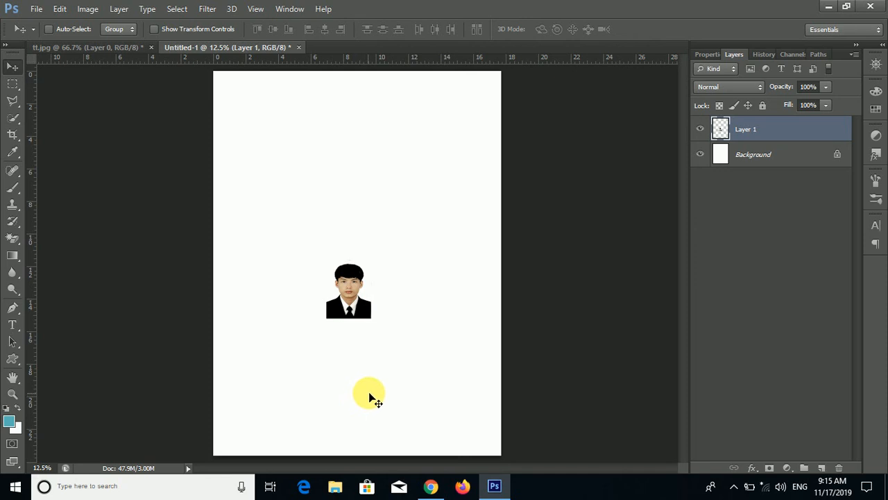
- Scale the portrait with Free Transform so it fills the whole canvas, then commit the transform
key(ctrl+t)
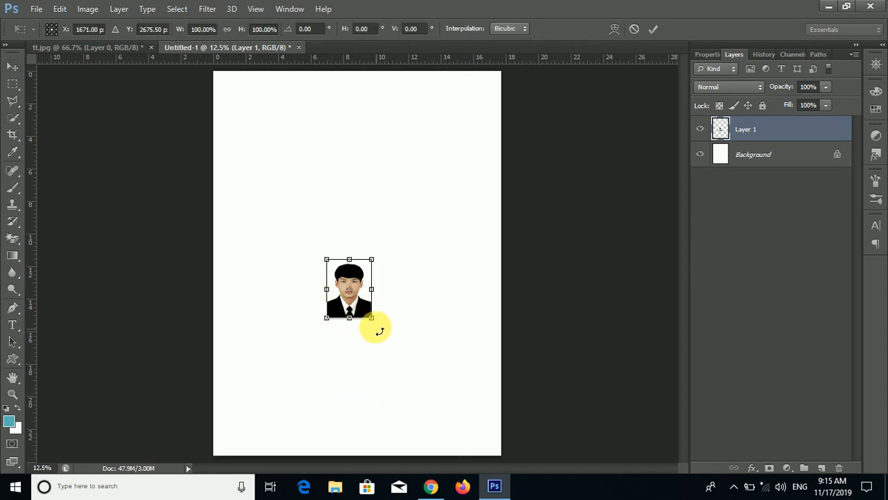
drag(375, 323, 501, 455)
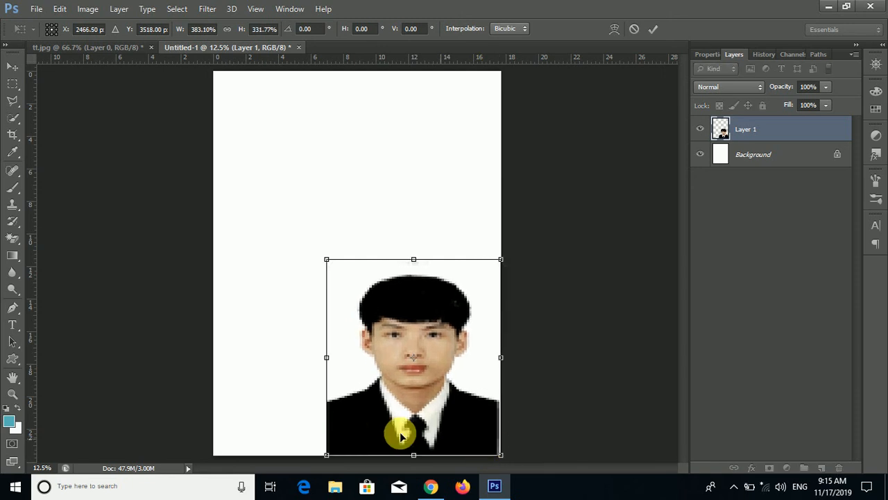
drag(326, 357, 220, 368)
drag(353, 259, 341, 86)
key(Return)
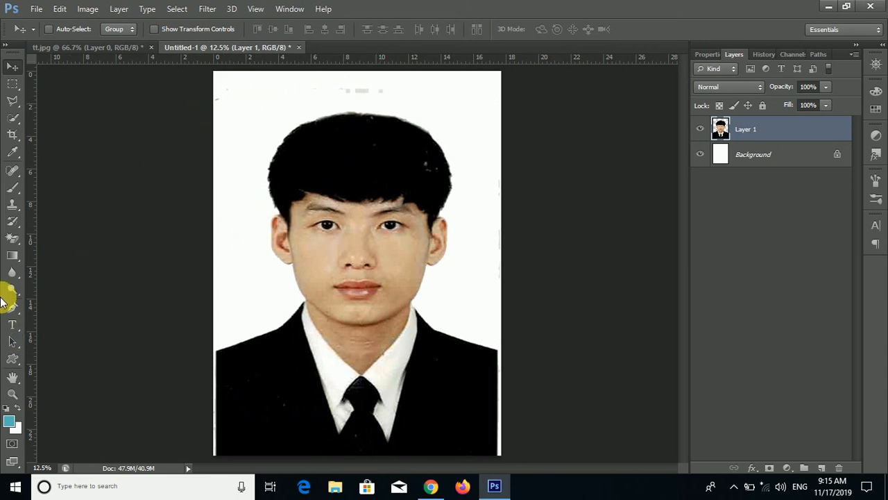
- Erase the leftover grey specks along the canvas's top edge with the Eraser Tool
click(16, 241)
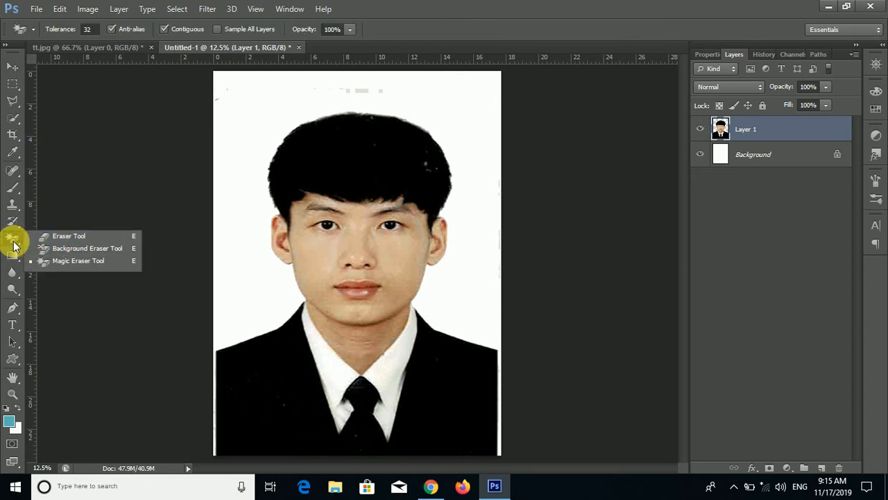
click(62, 237)
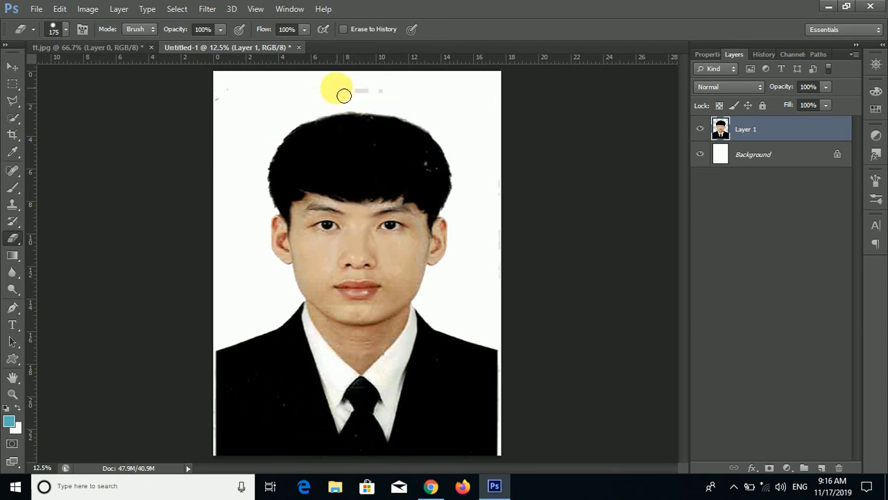
mouse_move(344, 96)
mouse_down()
mouse_move(392, 95)
mouse_move(281, 93)
mouse_move(236, 98)
mouse_move(213, 112)
mouse_move(230, 112)
mouse_move(252, 79)
mouse_move(211, 82)
mouse_move(491, 82)
mouse_move(502, 123)
mouse_move(256, 107)
mouse_move(396, 89)
mouse_move(415, 101)
mouse_move(415, 68)
mouse_up()
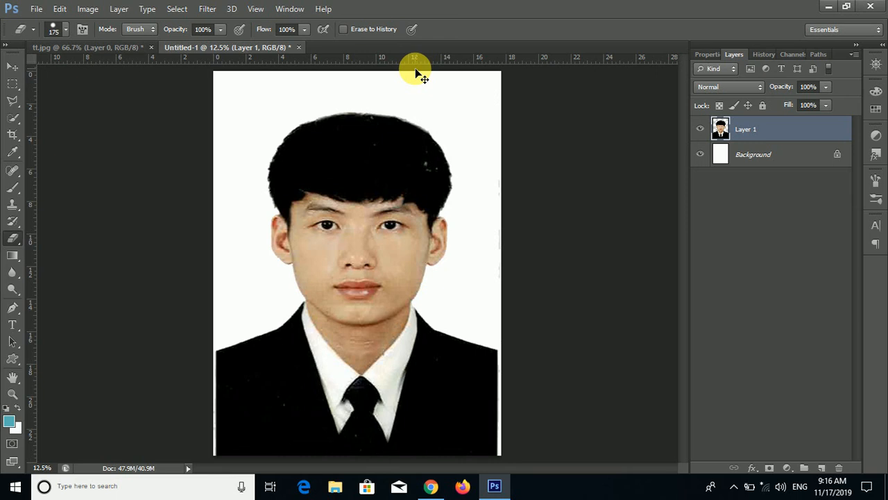
- Close the tt.jpg document without saving its changes
click(13, 67)
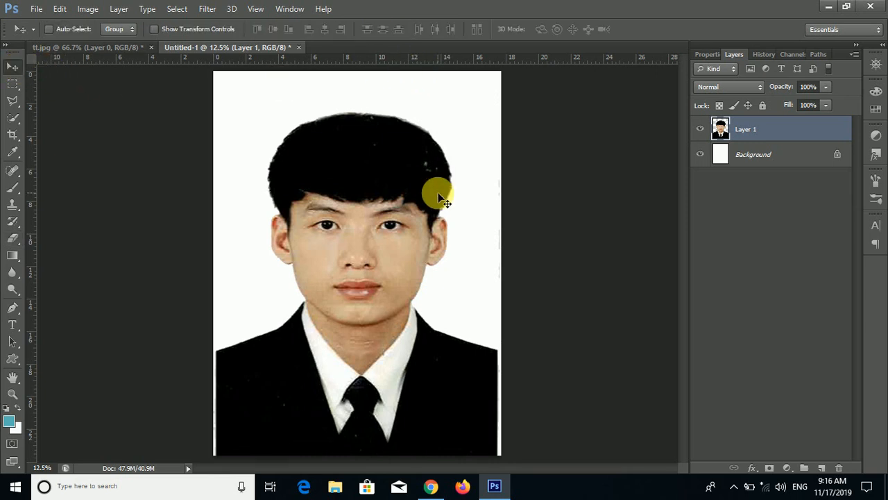
click(92, 49)
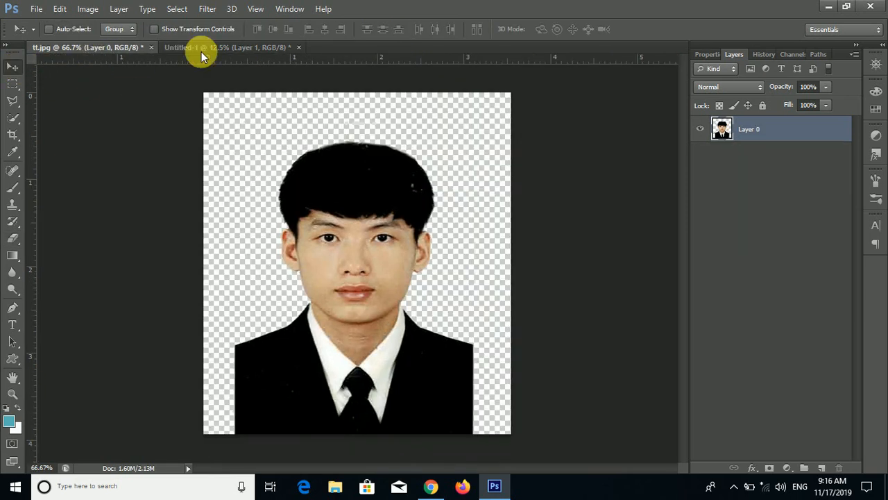
click(152, 49)
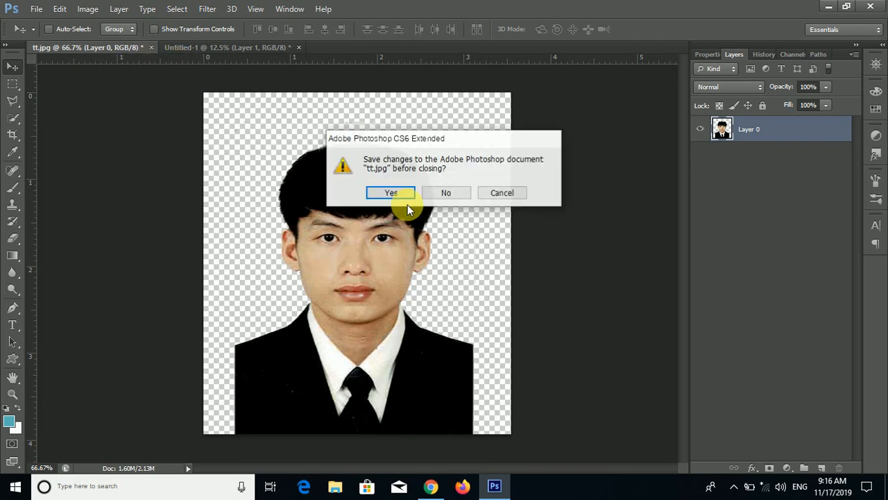
click(451, 190)
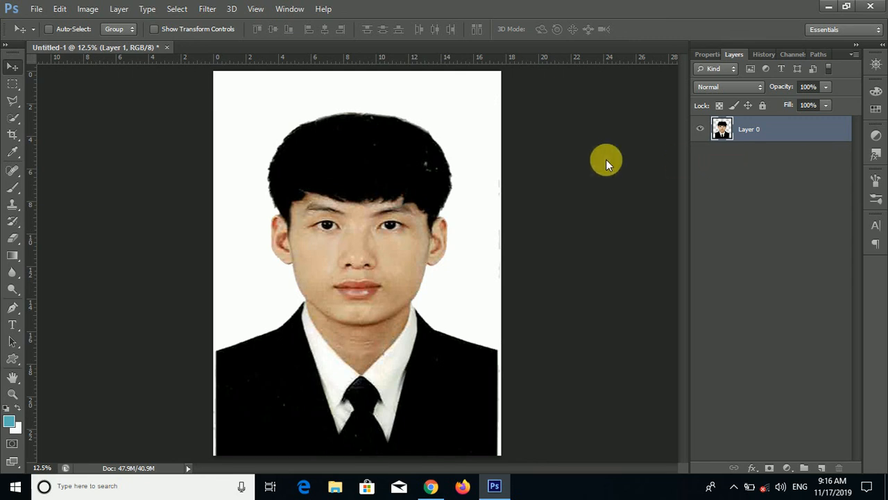
- Inspect the document's layers by switching between Layer 1 and the Background layer
click(129, 52)
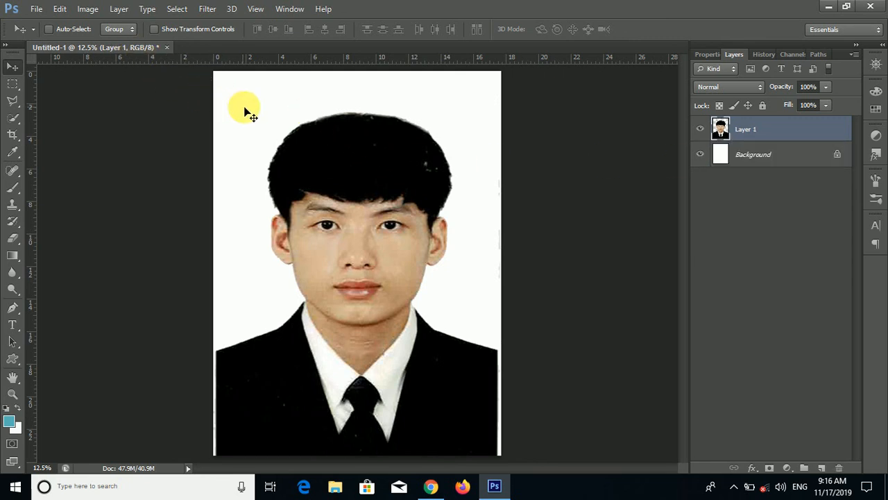
click(754, 156)
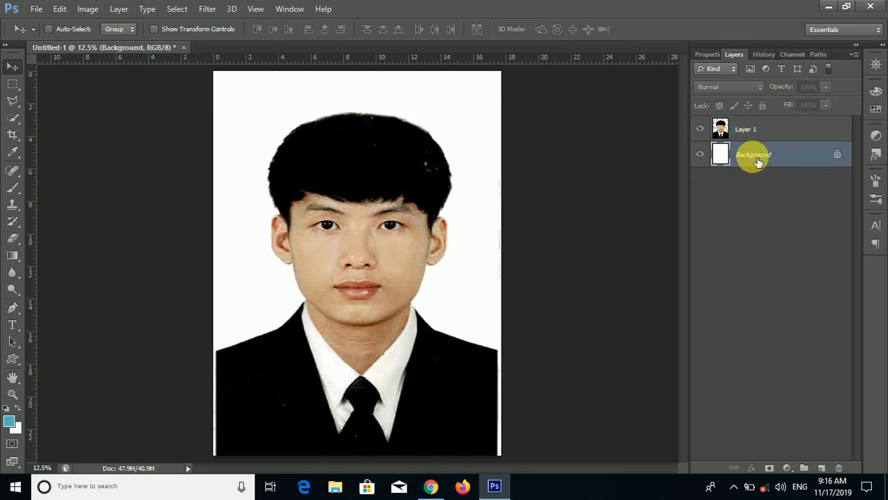
click(753, 130)
click(762, 156)
click(759, 128)
click(759, 155)
click(756, 132)
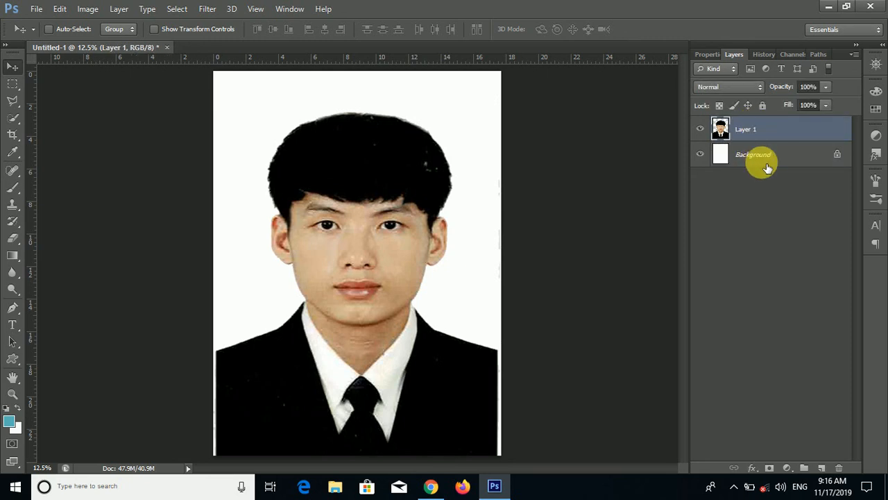
- Flatten the document's layers into a single Background layer
click(758, 156)
click(757, 131)
click(764, 157)
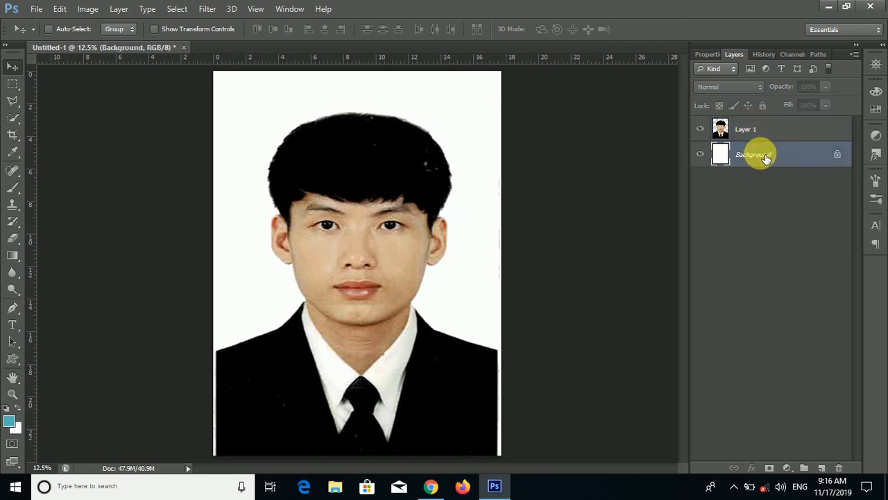
right_click(777, 155)
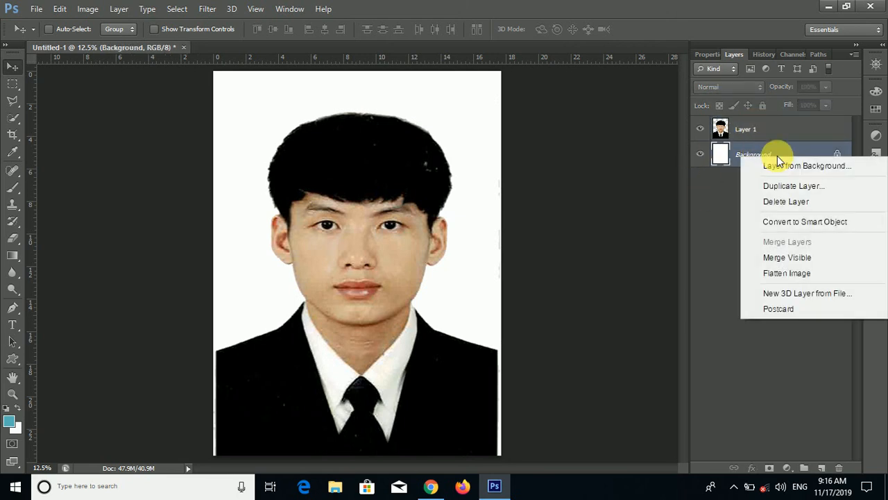
click(777, 274)
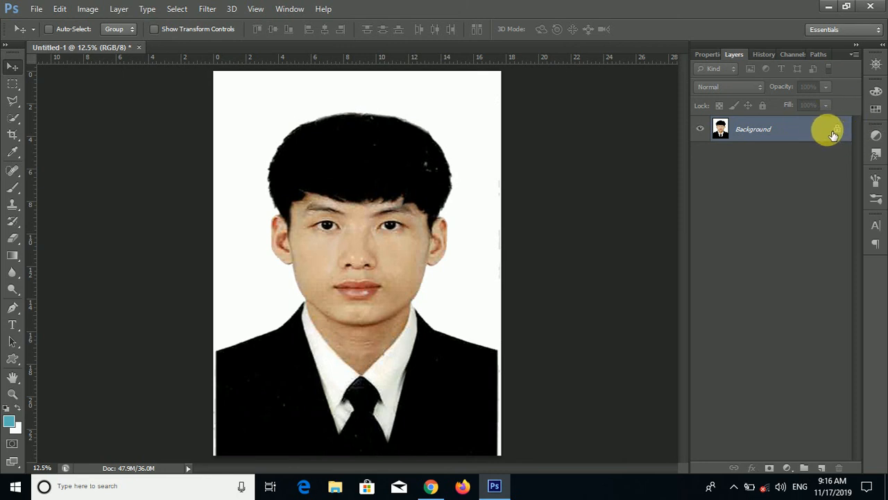
- Convert the Background layer into a regular editable layer
double_click(788, 134)
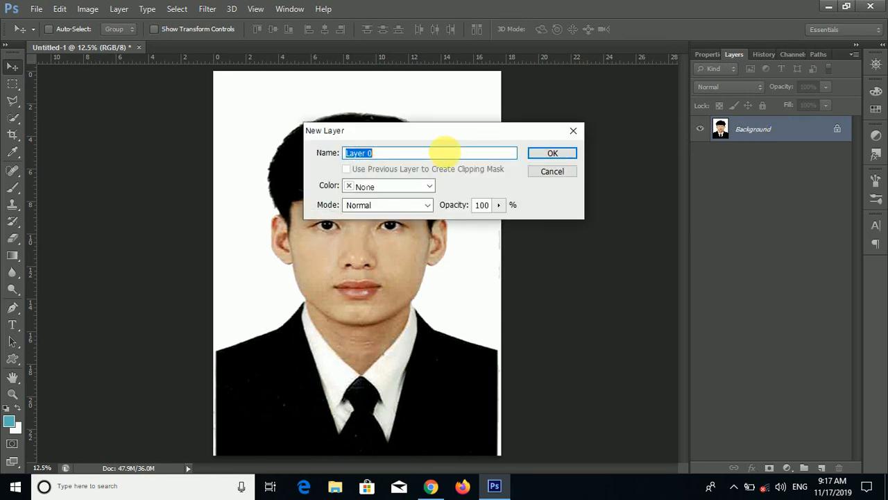
click(548, 154)
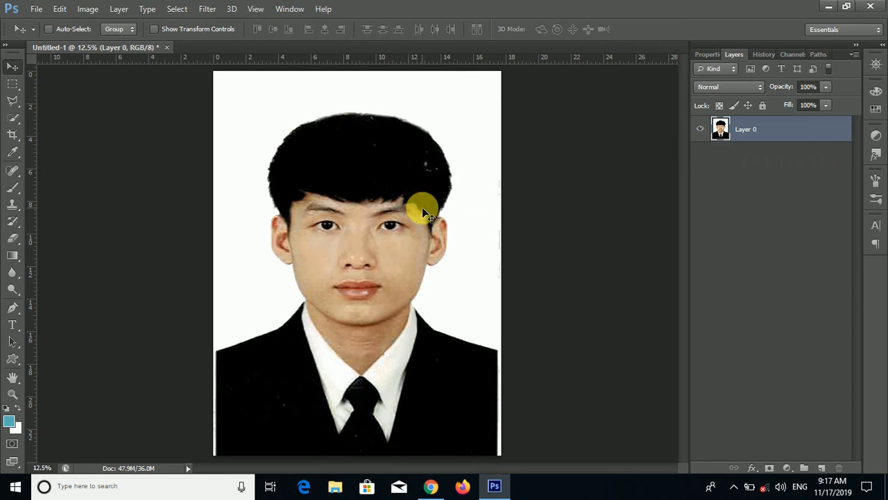
- Start Free Transform and nudge the portrait's top edge so it sits on the canvas border
key(ctrl+t)
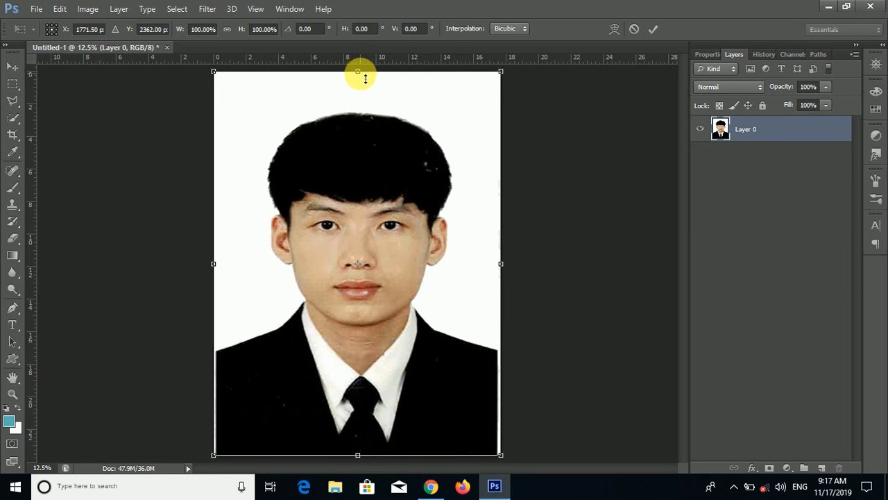
drag(365, 79, 365, 82)
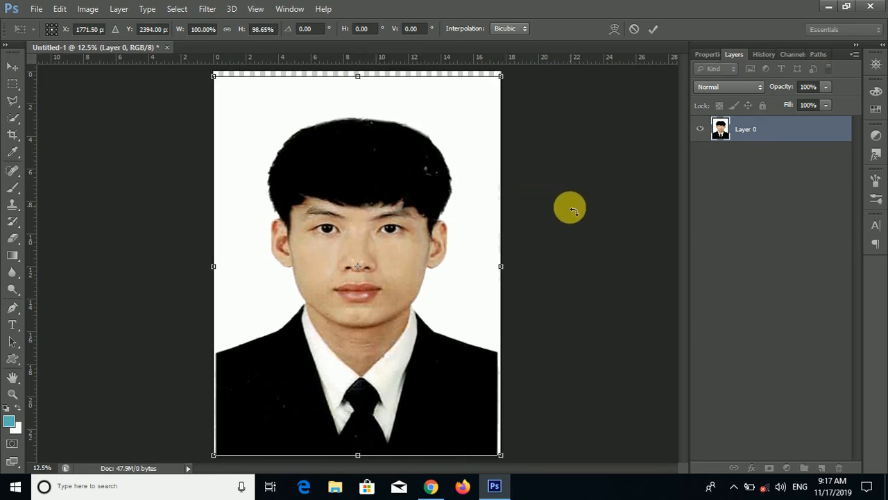
key(Up)
key(Up)
key(Up)
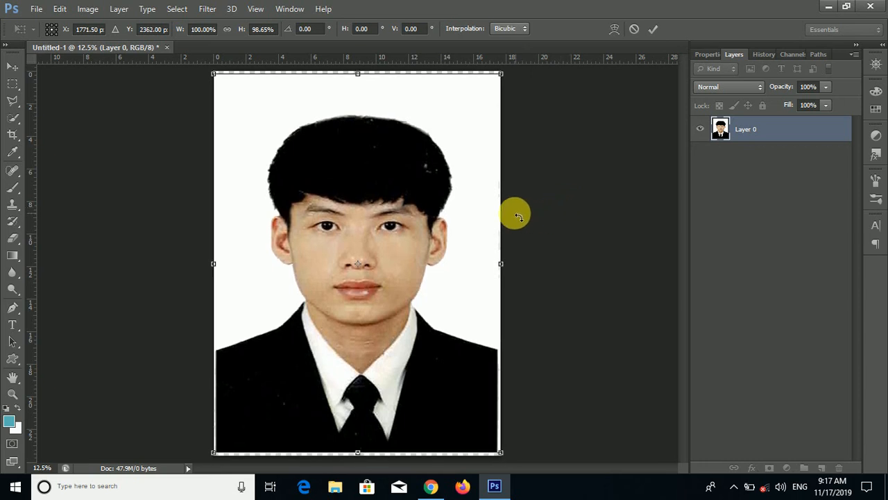
- Adjust the portrait's right edge and position to fit the canvas, then commit the transform
drag(498, 265, 498, 268)
key(Up)
key(Up)
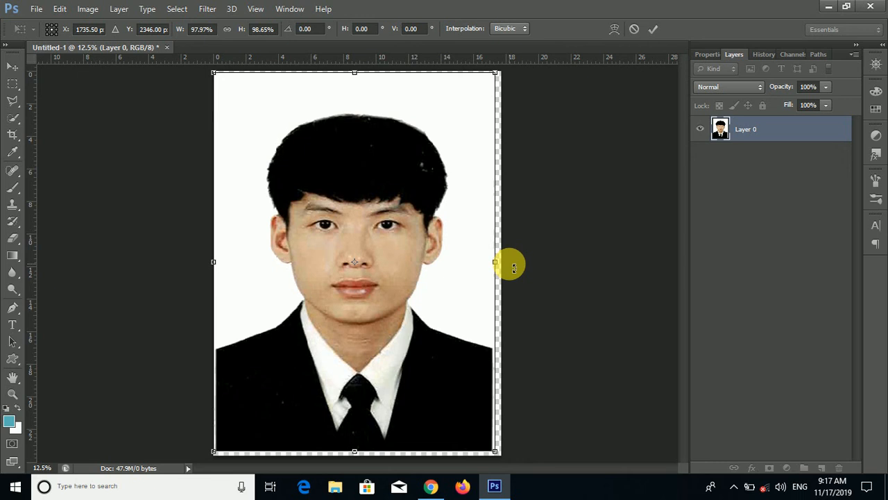
key(Down)
key(Down)
key(Right)
key(Right)
key(Right)
key(Right)
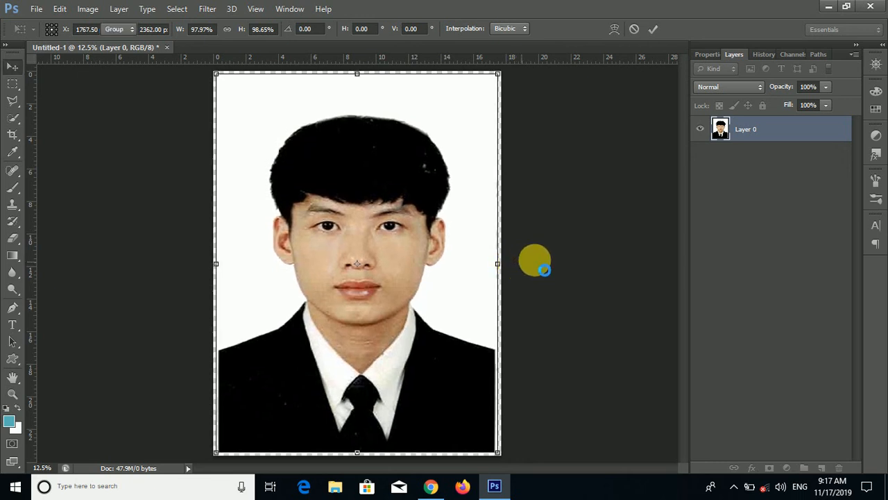
key(Return)
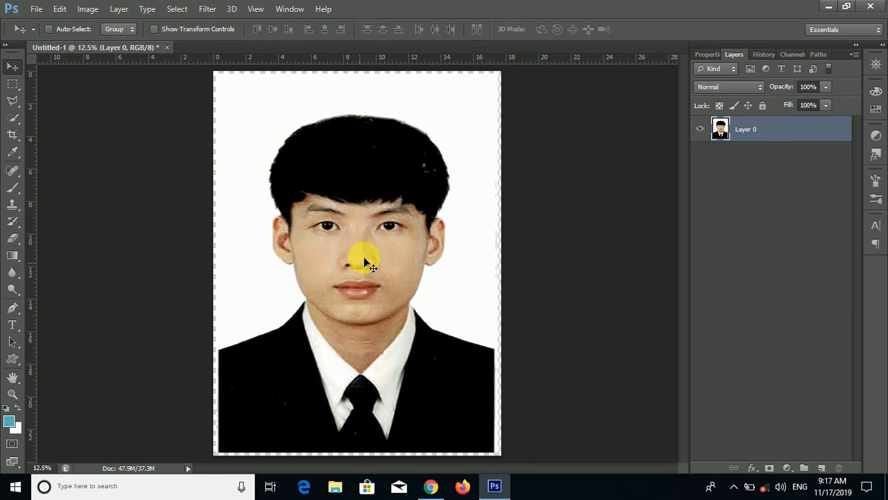
- Resize the image to 500 pixels wide with proportions constrained
click(86, 9)
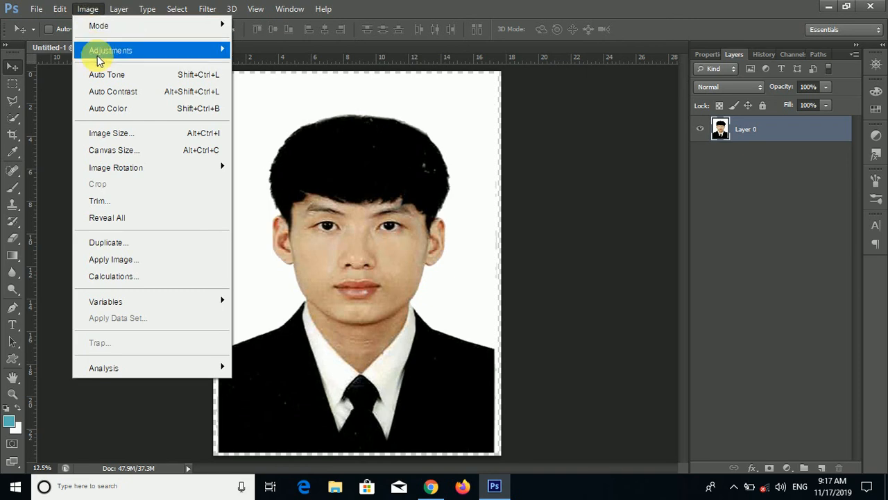
click(118, 132)
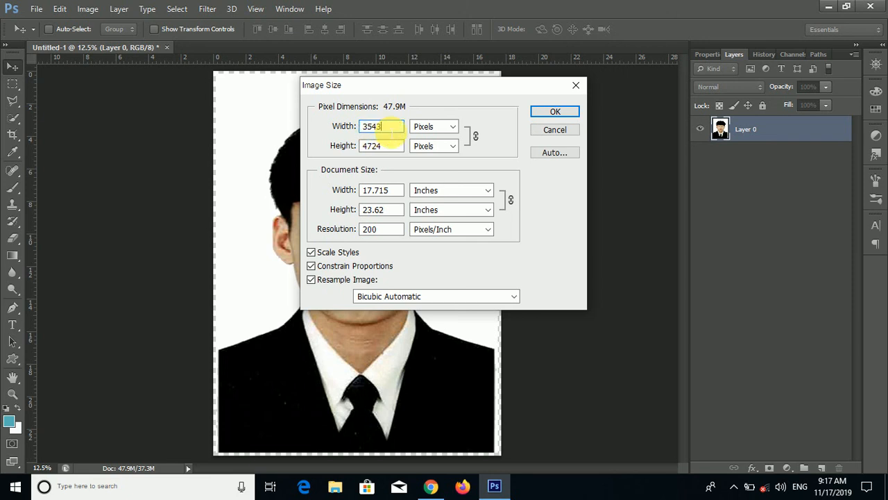
drag(392, 132, 341, 136)
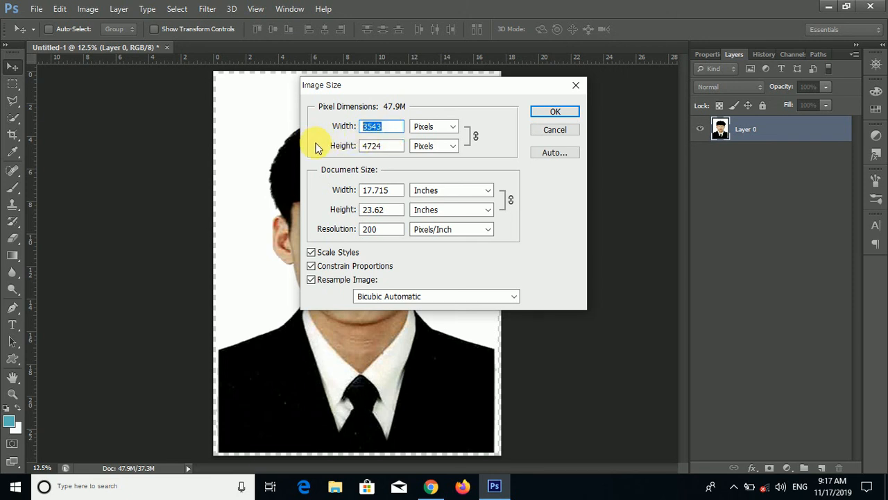
text(500)
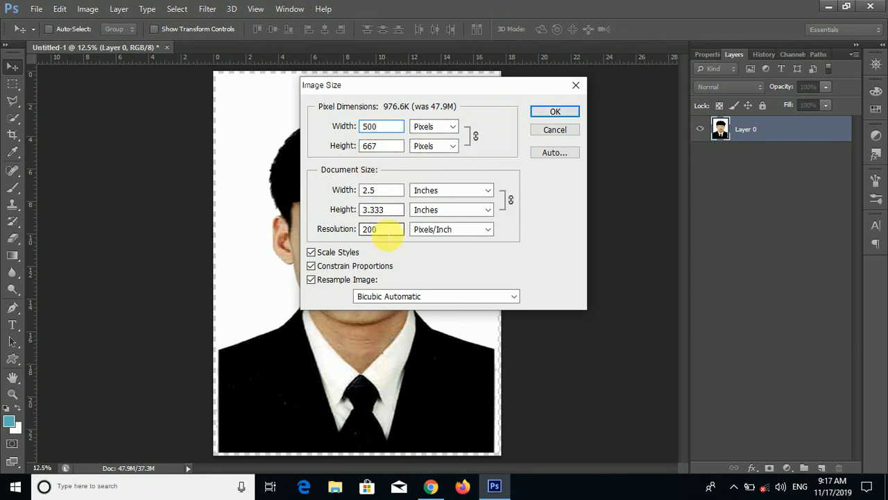
mouse_move(388, 233)
mouse_down()
mouse_move(363, 239)
mouse_move(385, 238)
mouse_up()
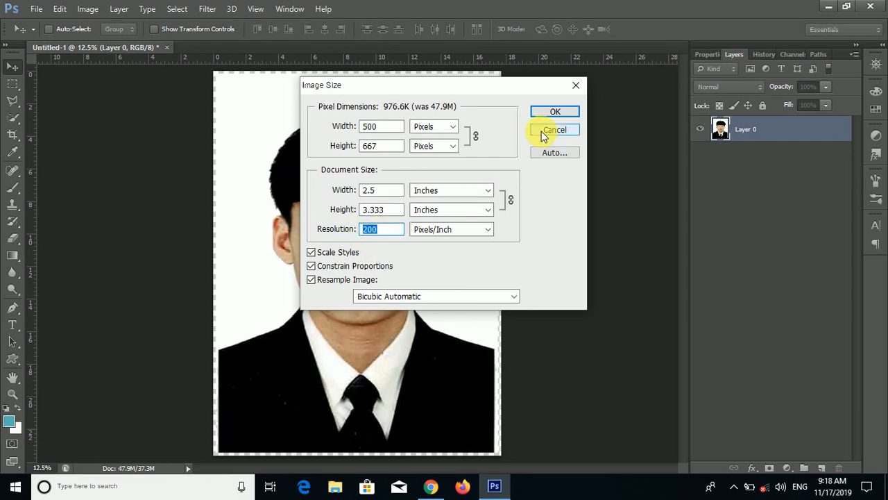
click(553, 112)
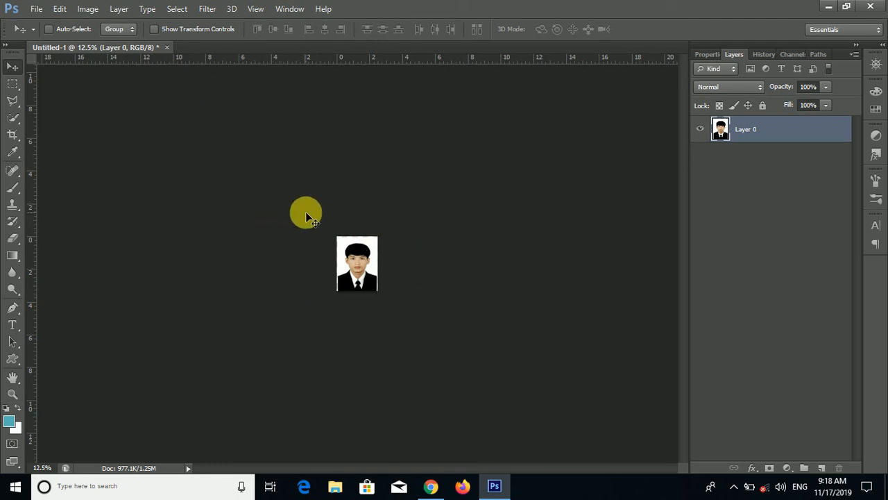
- Delete the two existing portrait patterns from the Fill dialog's custom pattern list, then close the dialog
click(59, 10)
click(236, 258)
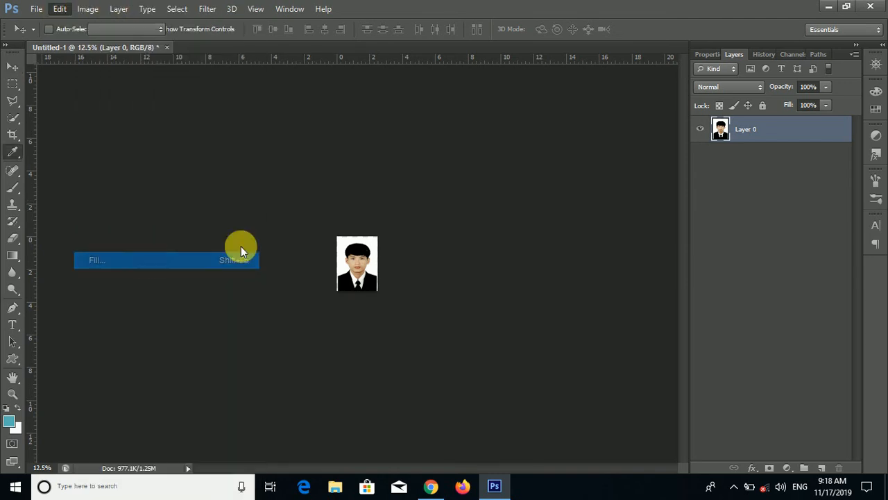
click(472, 167)
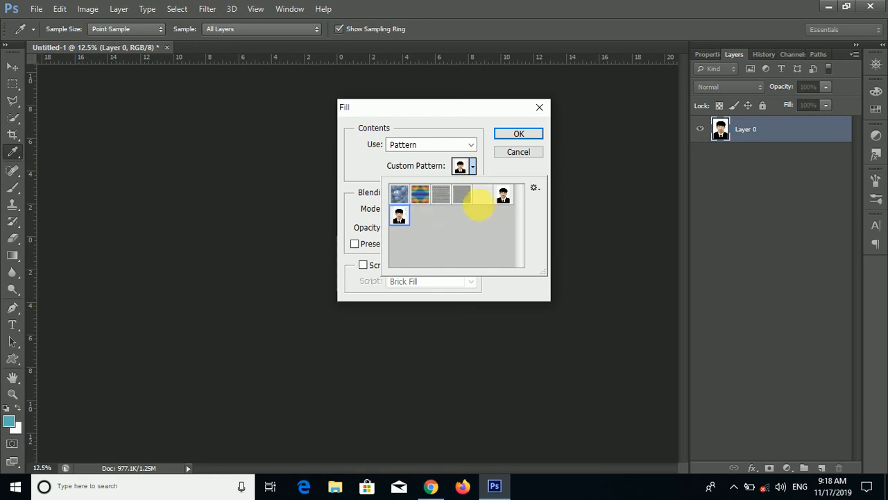
right_click(505, 198)
click(528, 234)
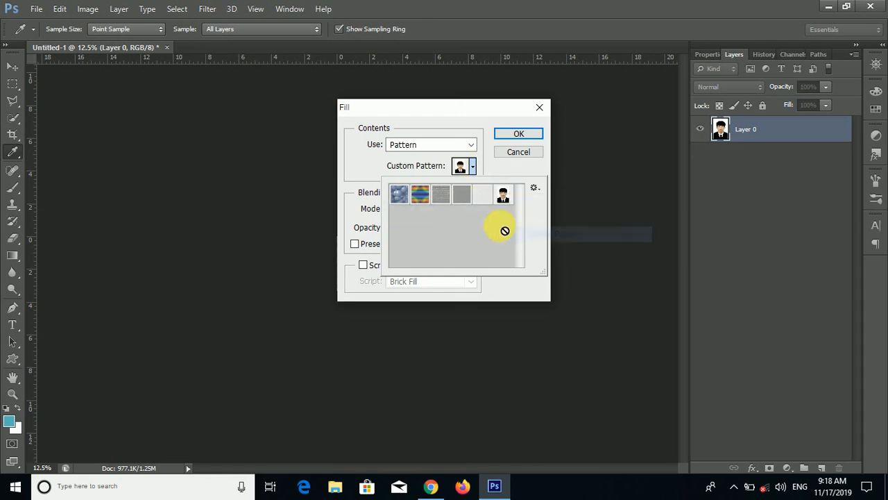
right_click(504, 200)
click(522, 236)
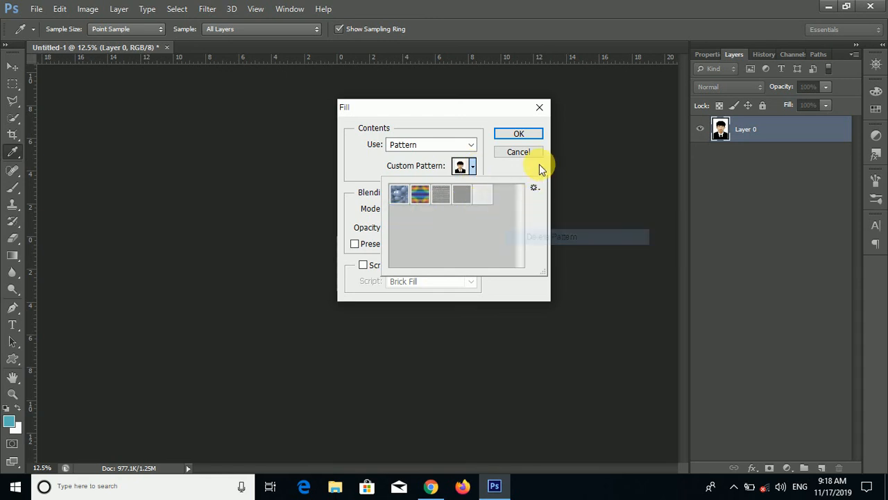
click(540, 106)
key(v)
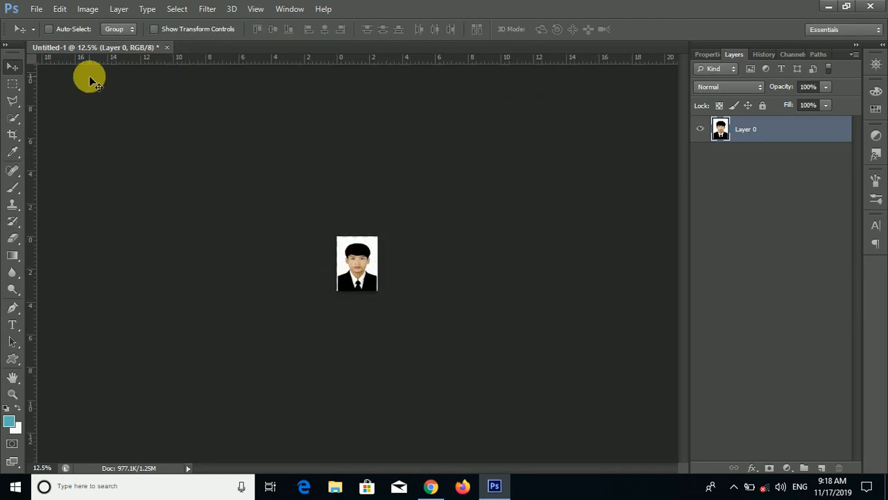
- Define the resized portrait as a new pattern
click(55, 9)
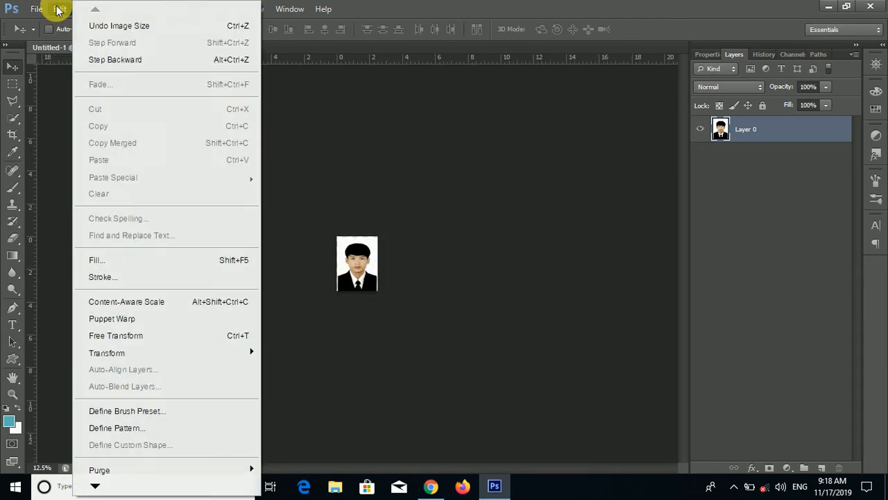
click(144, 430)
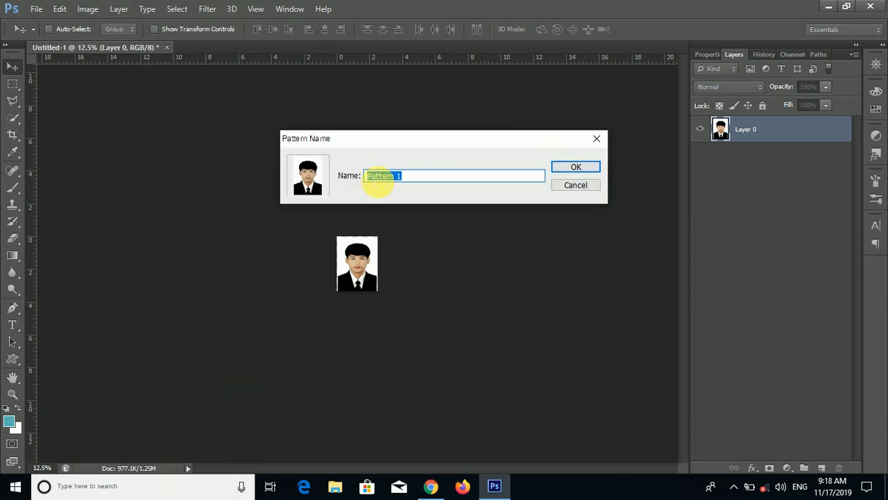
click(562, 170)
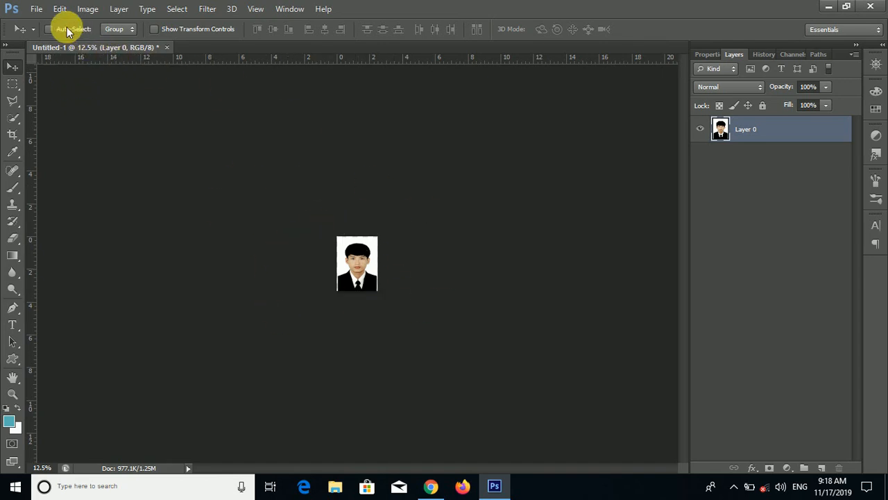
- Create a new A4 document from the International Paper preset at 200 pixels/inch
click(35, 9)
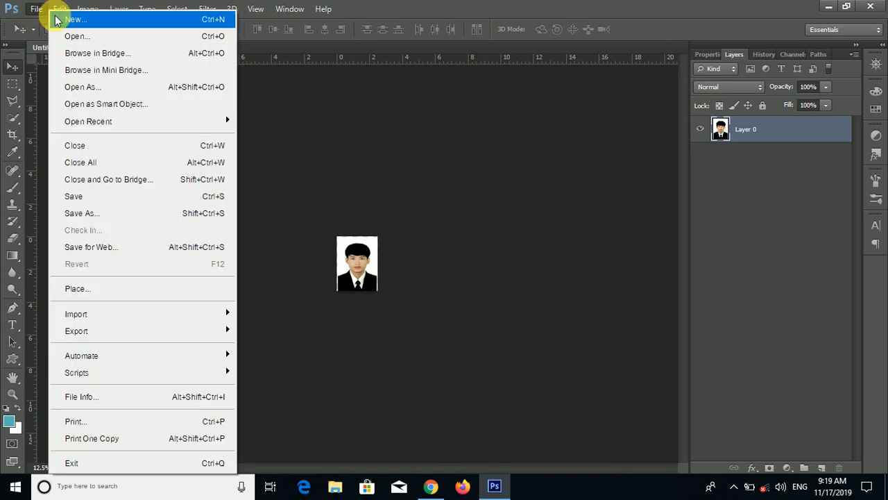
click(58, 22)
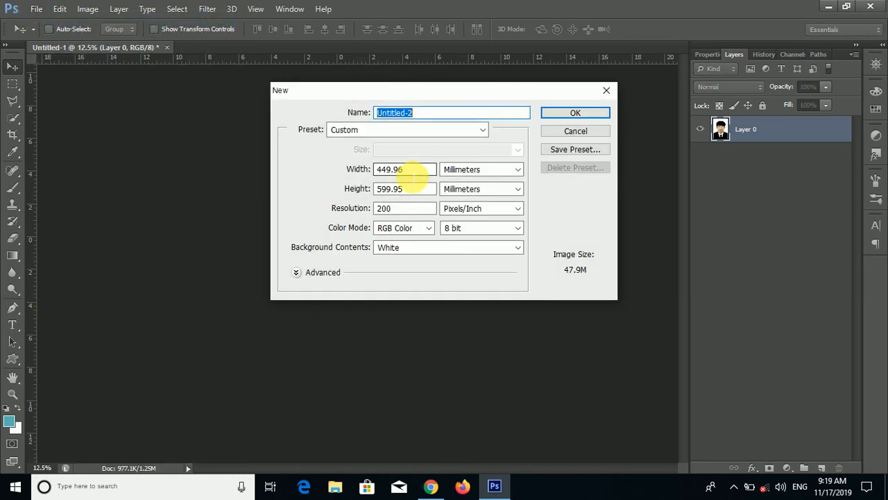
click(479, 128)
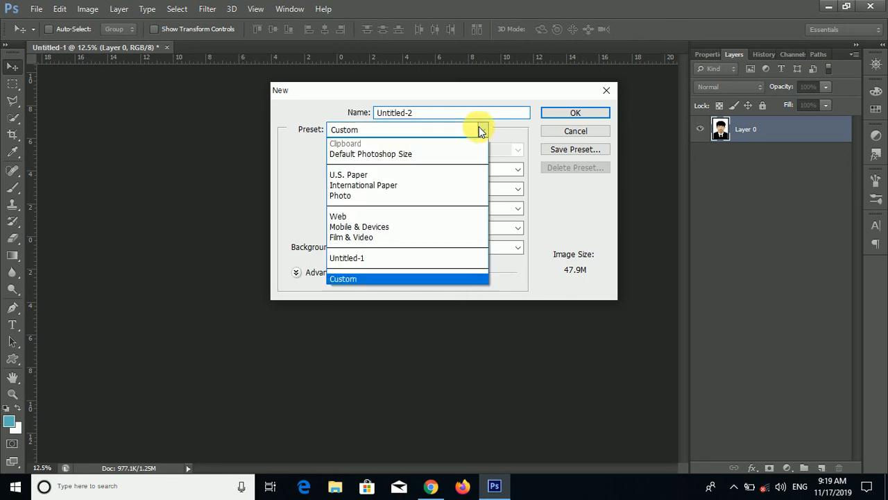
click(385, 184)
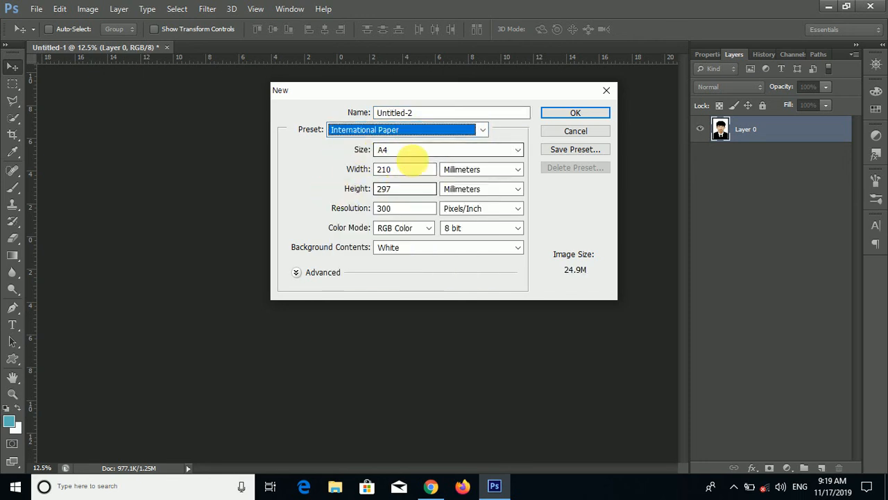
double_click(384, 208)
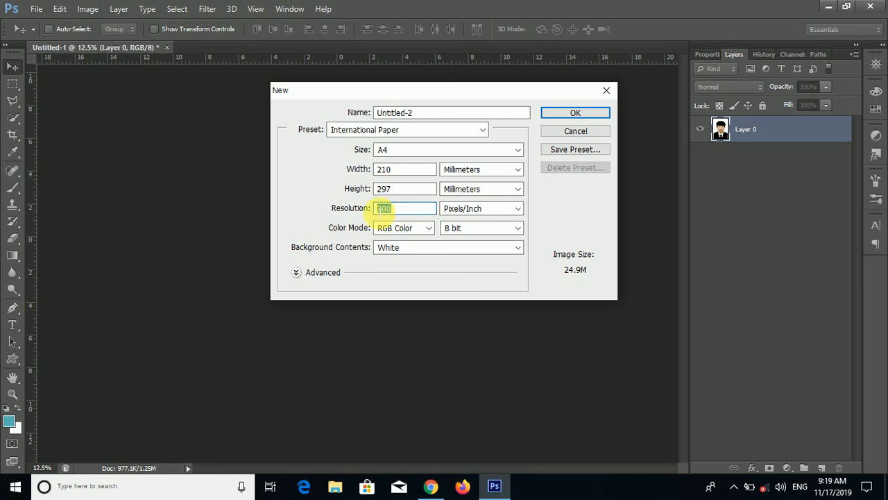
text(200)
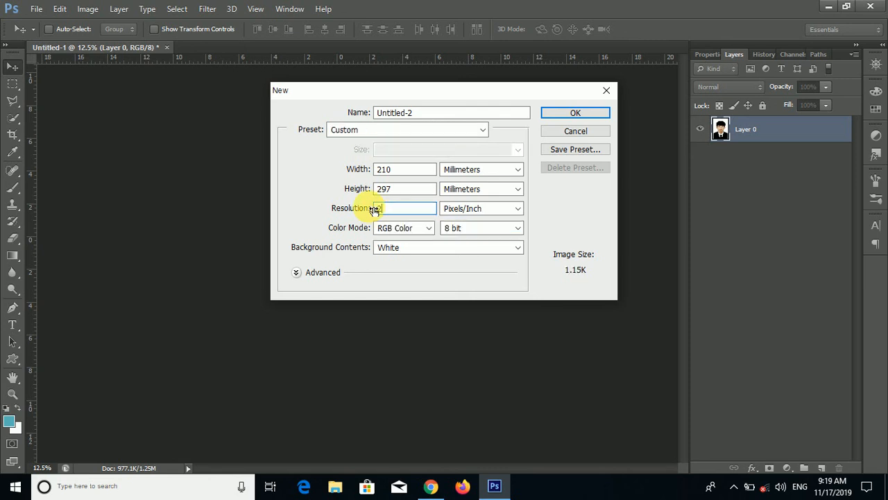
click(557, 114)
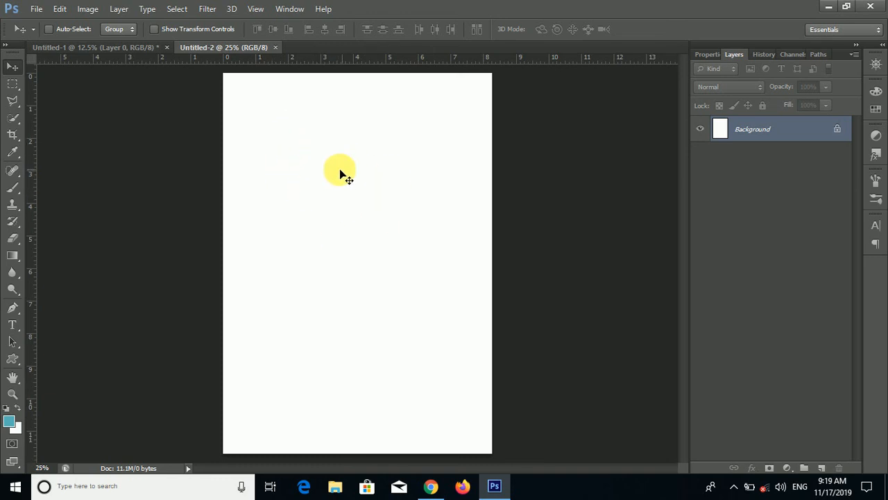
- Fill the new A4 document with the portrait pattern and compare it with the source document
click(60, 10)
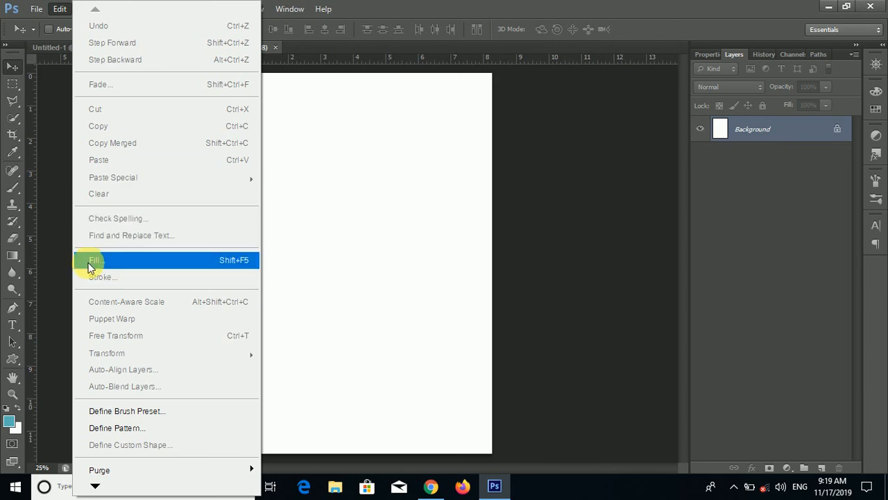
click(112, 262)
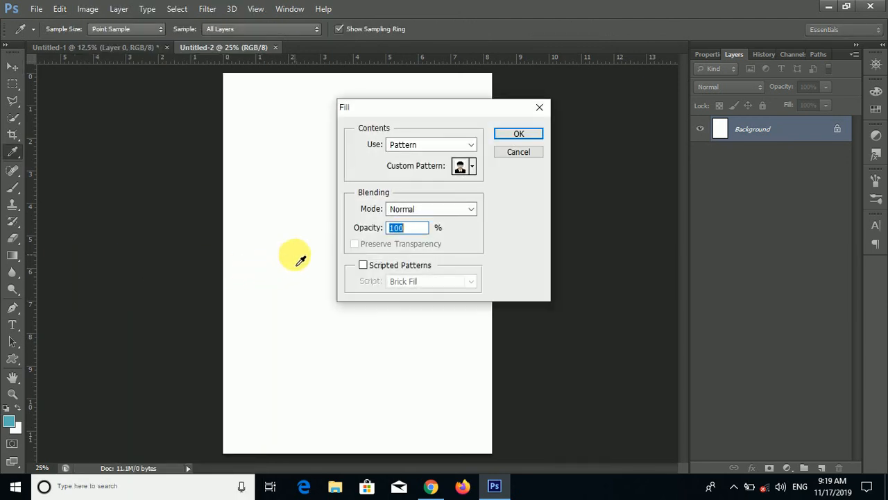
click(472, 168)
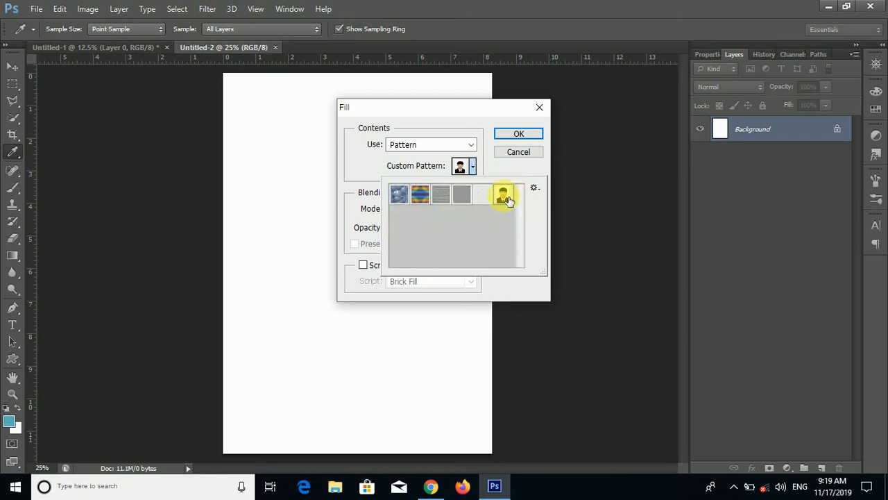
click(519, 133)
key(v)
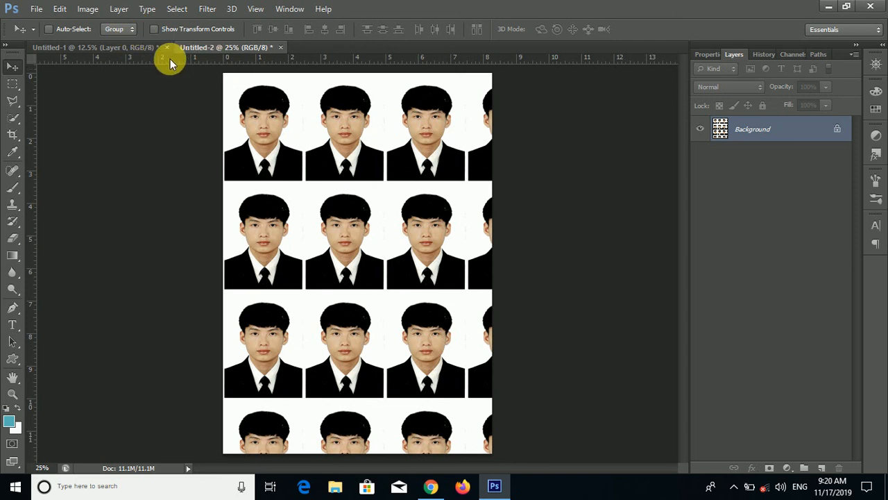
click(102, 47)
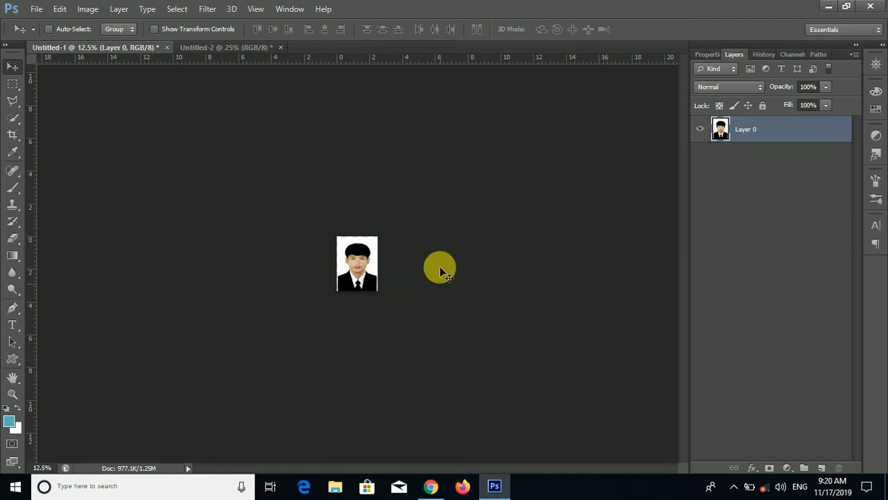
click(224, 46)
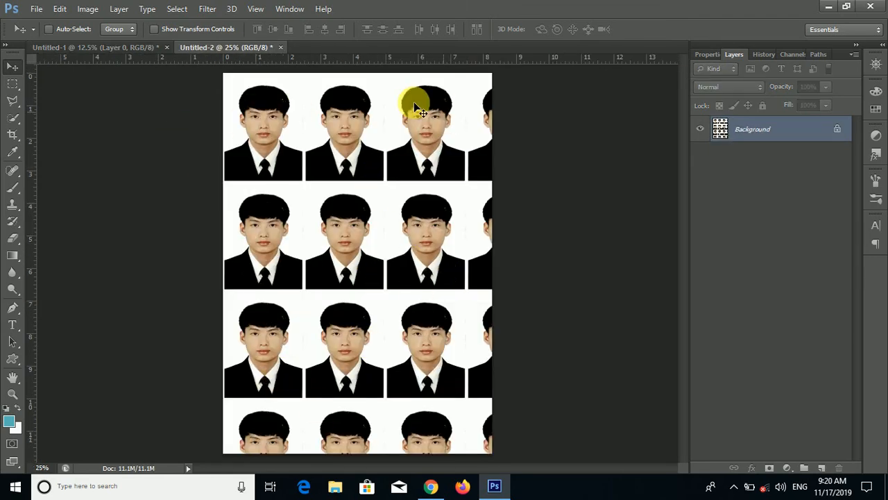